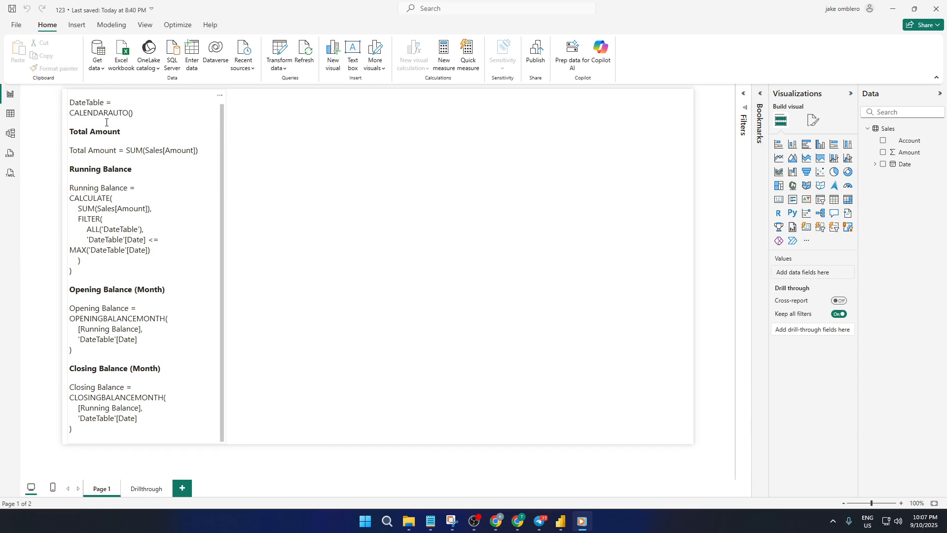
# - Create a calculated table with the formula DateTable = CALENDARAUTO(), copied from the notes text box on the page
pyautogui.moveTo(137, 118); pyautogui.dragTo(69, 101)
pyautogui.hotkey('ctrl', 'c')
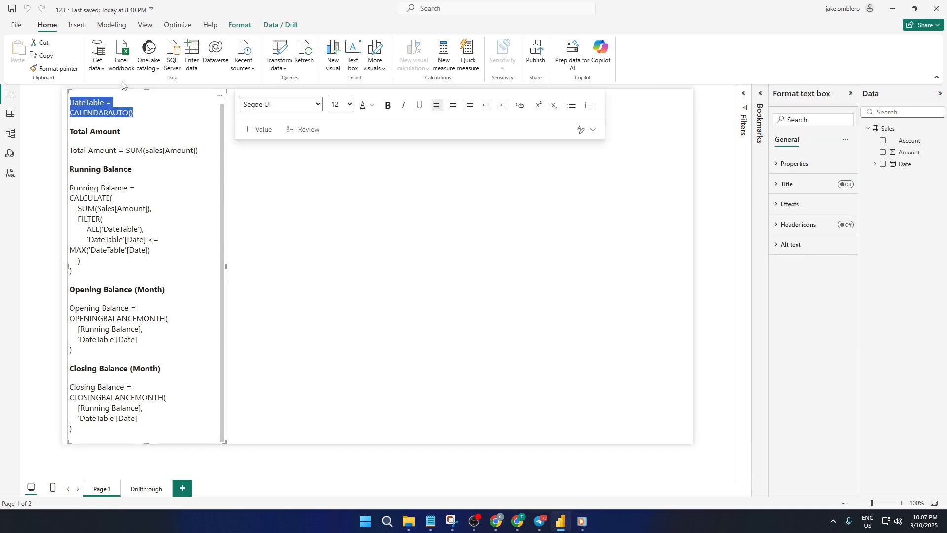
pyautogui.click(112, 26)
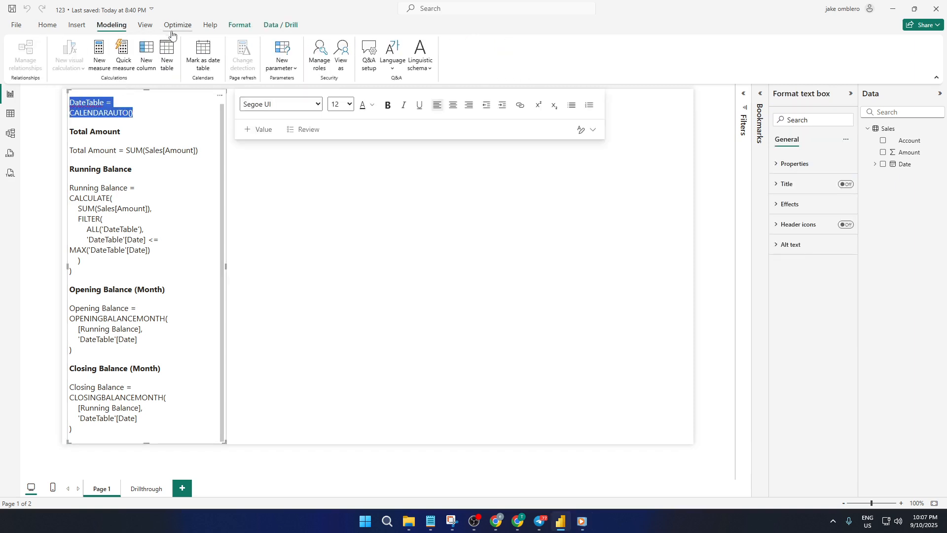
pyautogui.click(168, 51)
pyautogui.hotkey('ctrl', 'v')
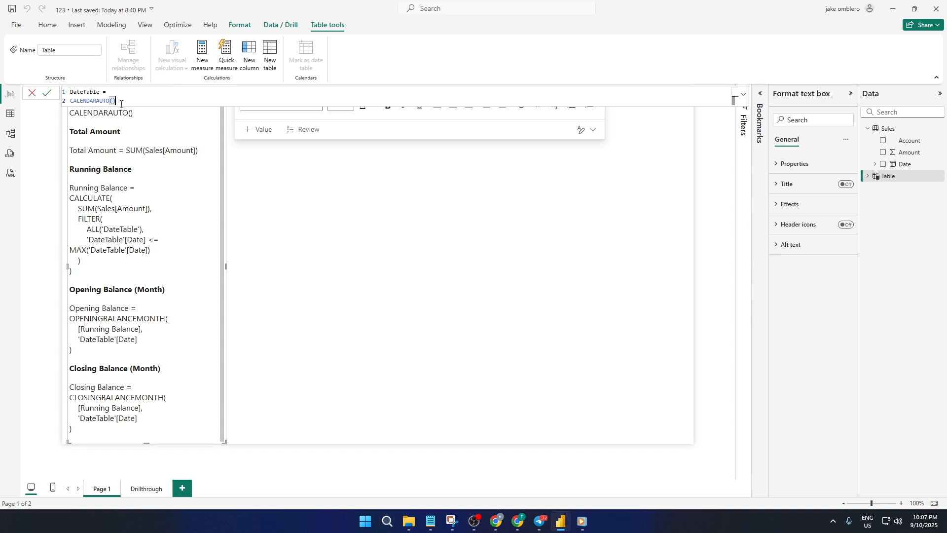
pyautogui.press('Return')
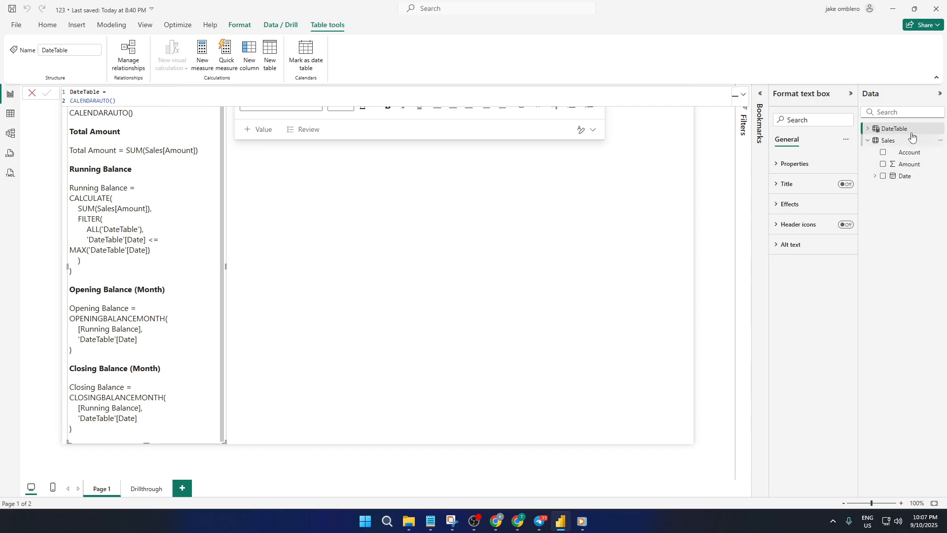
pyautogui.click(902, 132)
pyautogui.click(549, 197)
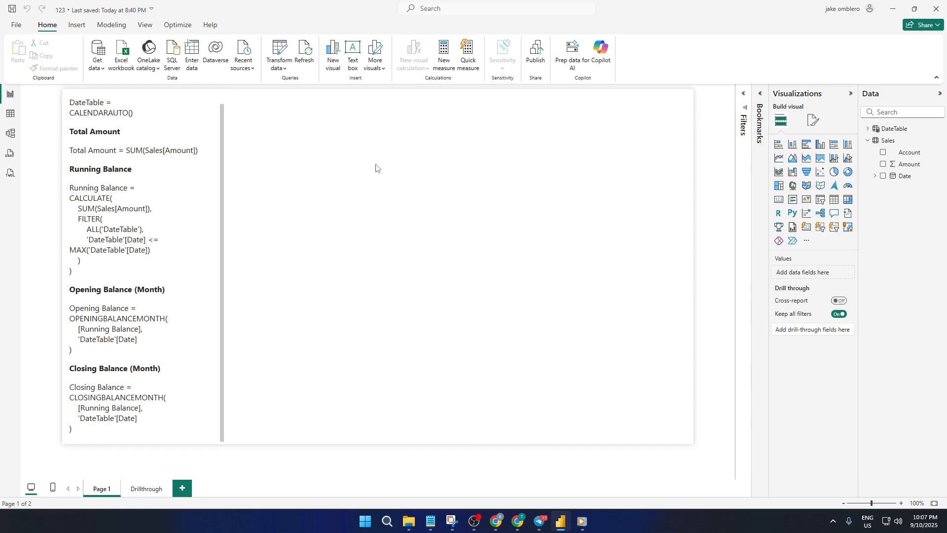
# - Open the model diagram and move the DateTable card farther away from the Sales table
pyautogui.moveTo(209, 151); pyautogui.dragTo(66, 156)
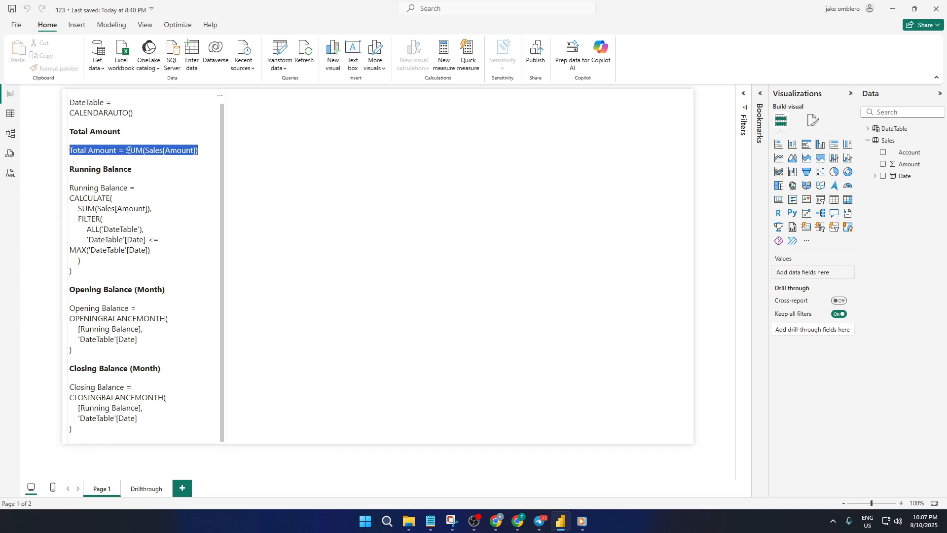
pyautogui.click(14, 136)
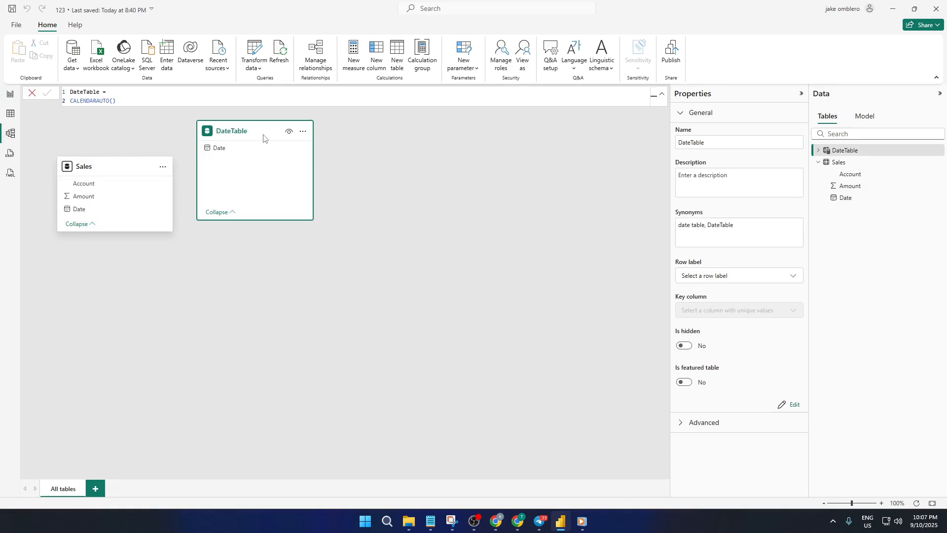
pyautogui.moveTo(263, 138); pyautogui.dragTo(376, 162)
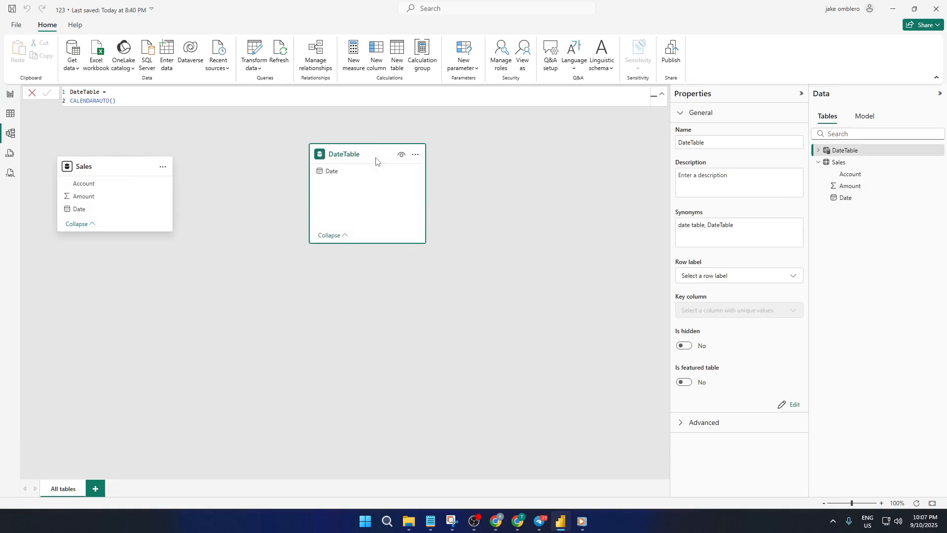
pyautogui.click(258, 256)
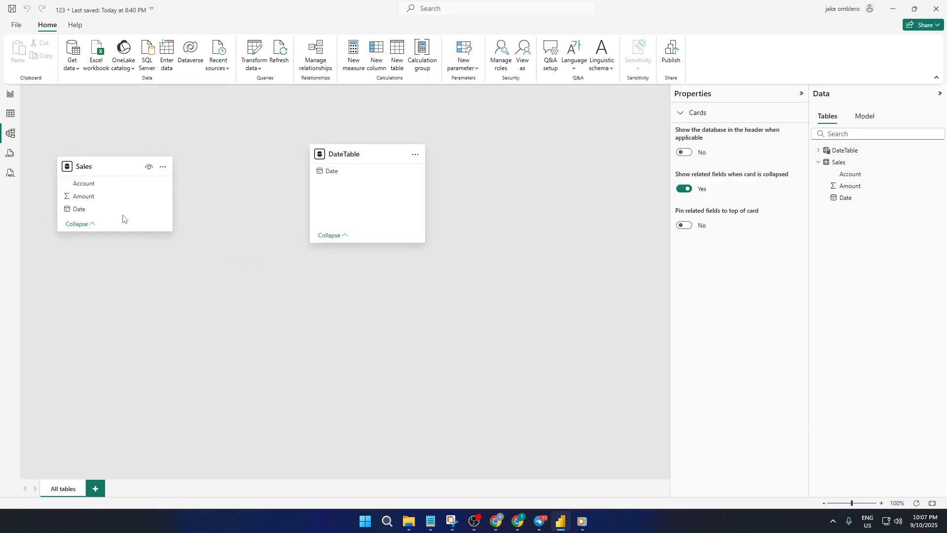
# - Create a relationship from Sales Date to DateTable Date with many to one (*:1) cardinality and Single cross-filter direction
pyautogui.click(83, 211)
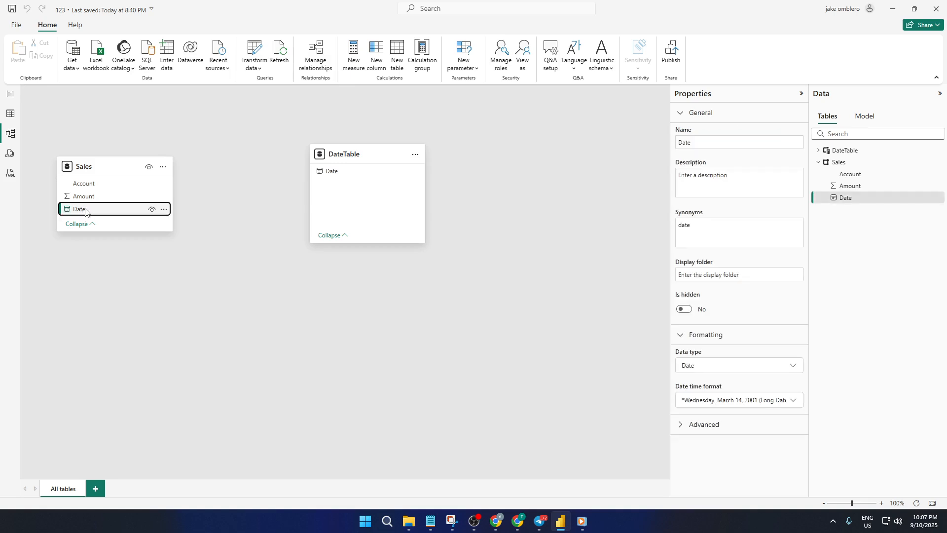
pyautogui.moveTo(85, 211); pyautogui.dragTo(342, 176)
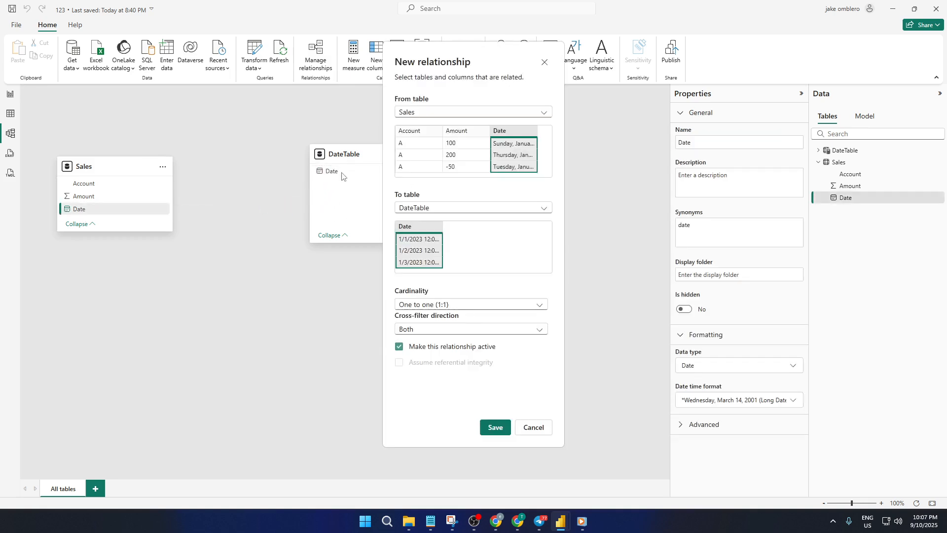
pyautogui.click(442, 306)
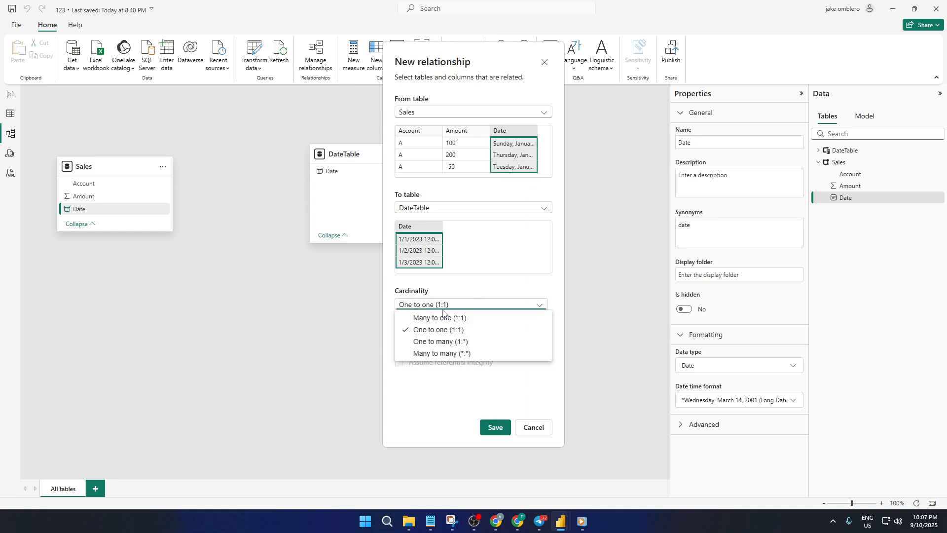
pyautogui.click(441, 318)
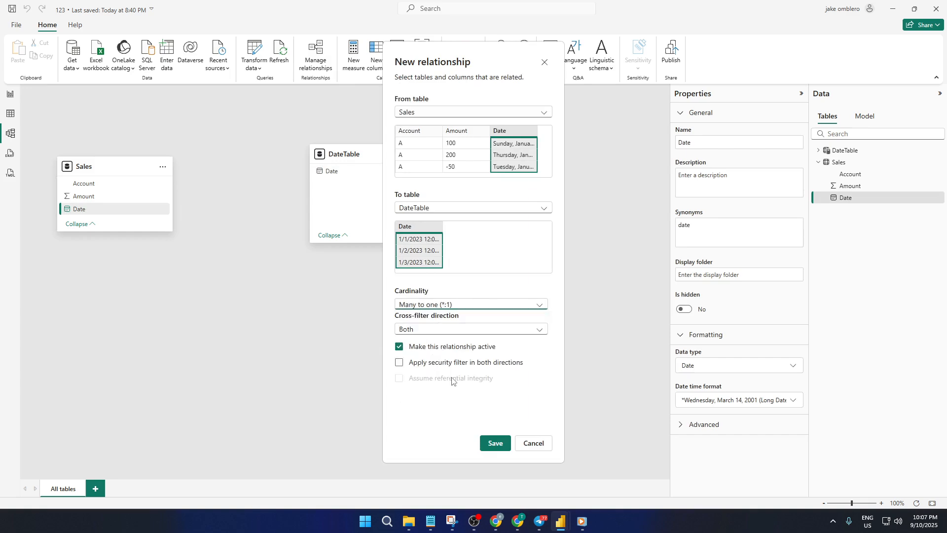
pyautogui.click(467, 330)
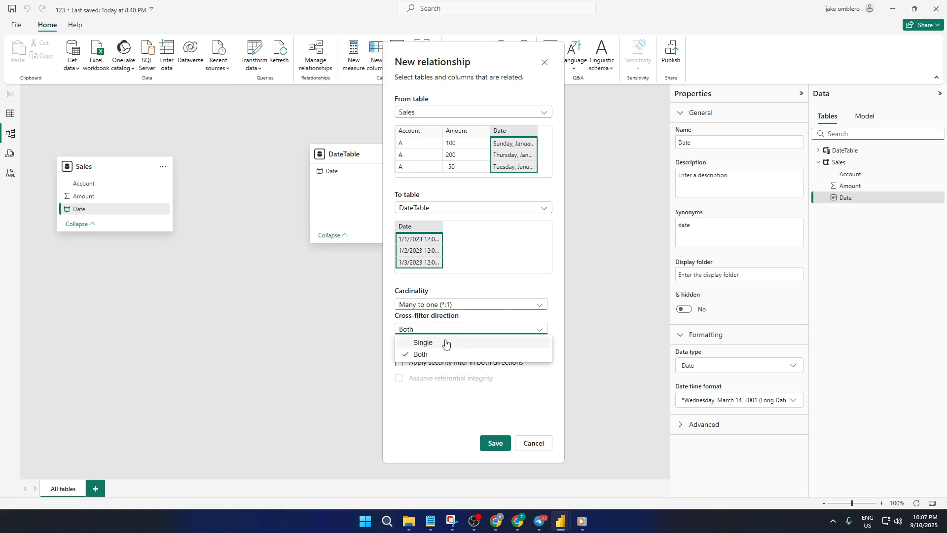
pyautogui.click(445, 342)
pyautogui.click(492, 441)
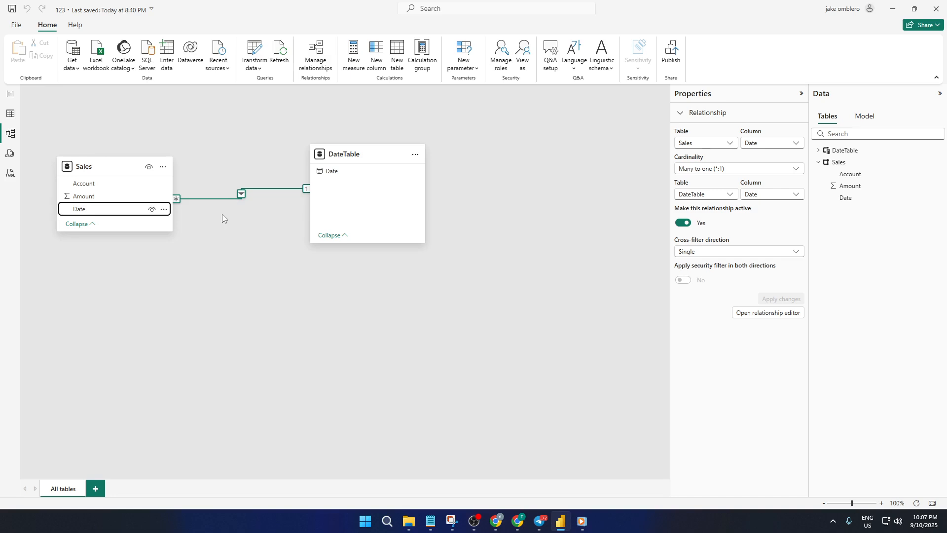
# - Back in the report, add a measure to the Sales table with the notes' formula Total Amount = SUM(Sales[Amount])
pyautogui.click(10, 94)
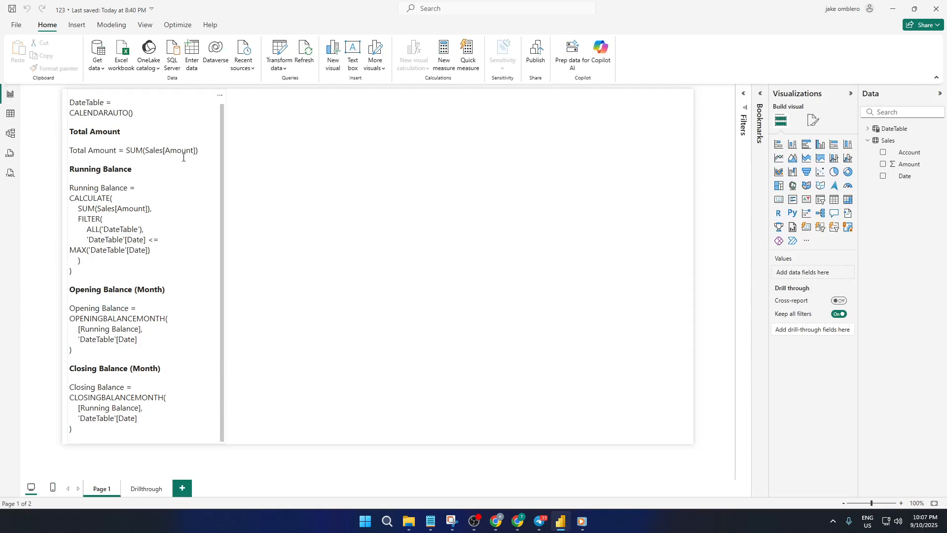
pyautogui.moveTo(206, 154); pyautogui.dragTo(67, 151)
pyautogui.hotkey('ctrl', 'c')
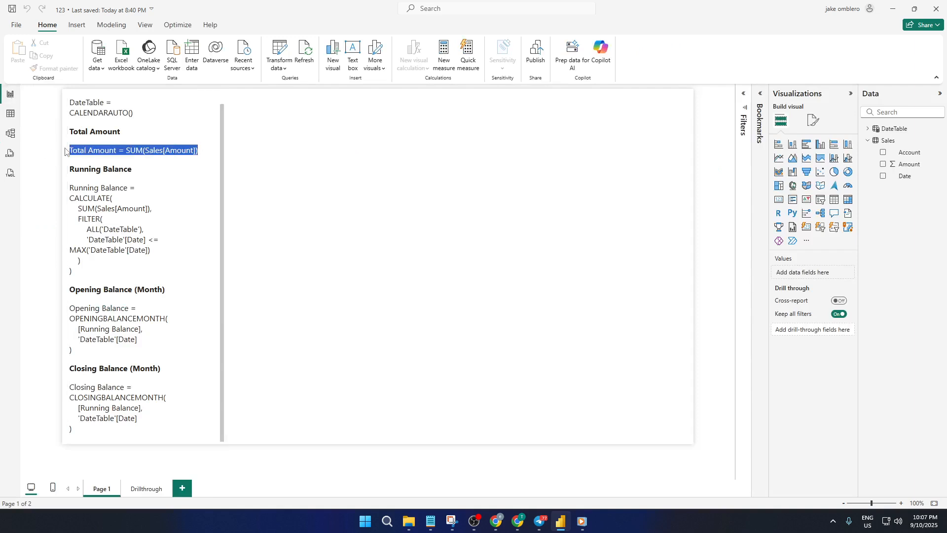
pyautogui.rightClick(895, 143)
pyautogui.click(846, 159)
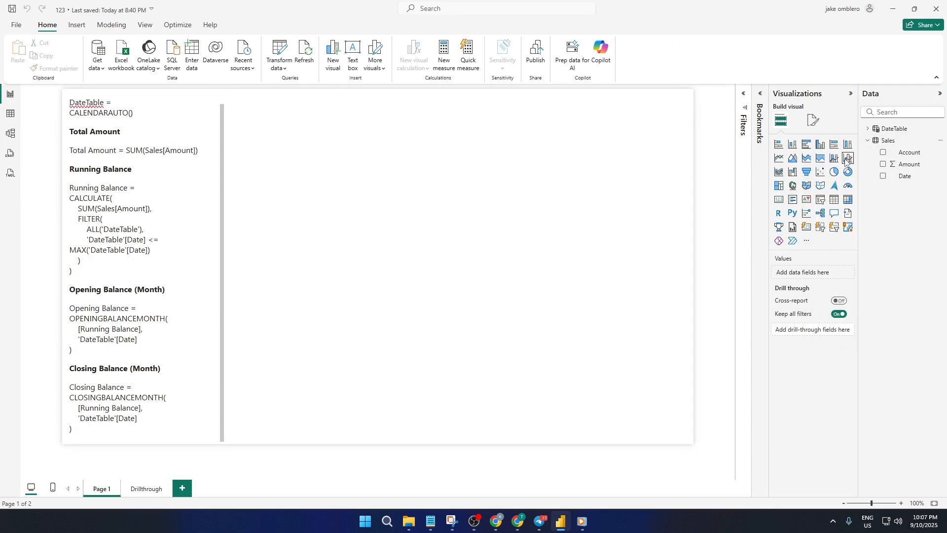
pyautogui.hotkey('ctrl', 'v')
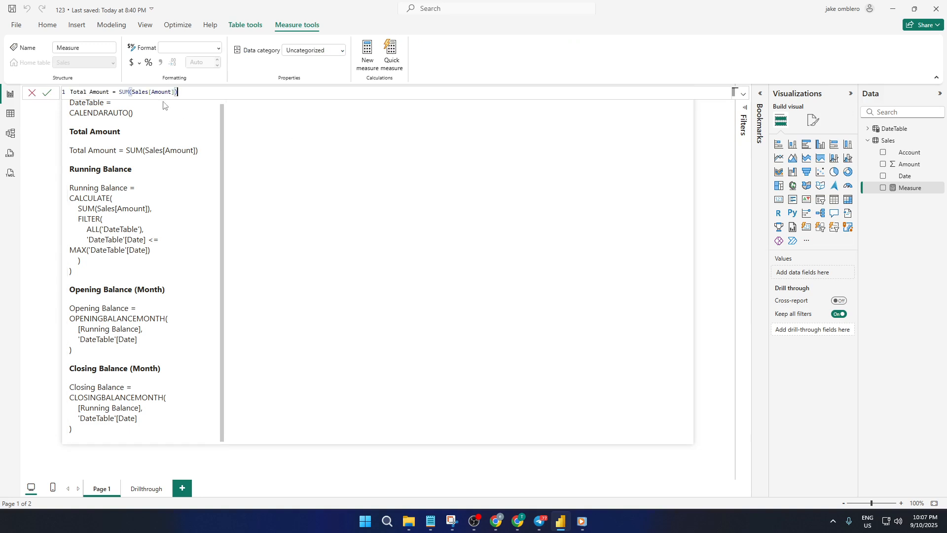
pyautogui.press('Return')
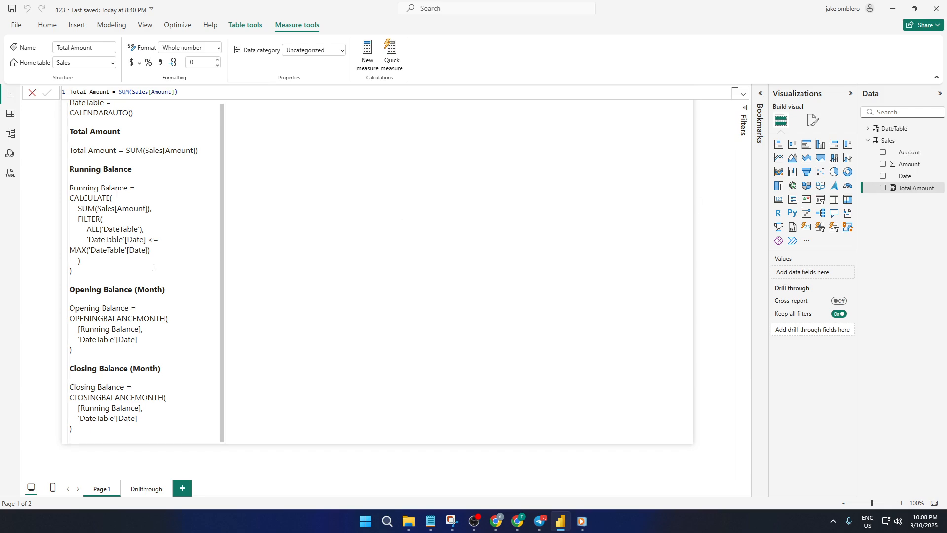
# - Add a Running Balance measure to the Sales table using the CALCULATE and FILTER formula copied from the notes
pyautogui.moveTo(83, 271); pyautogui.dragTo(67, 192)
pyautogui.hotkey('ctrl', 'c')
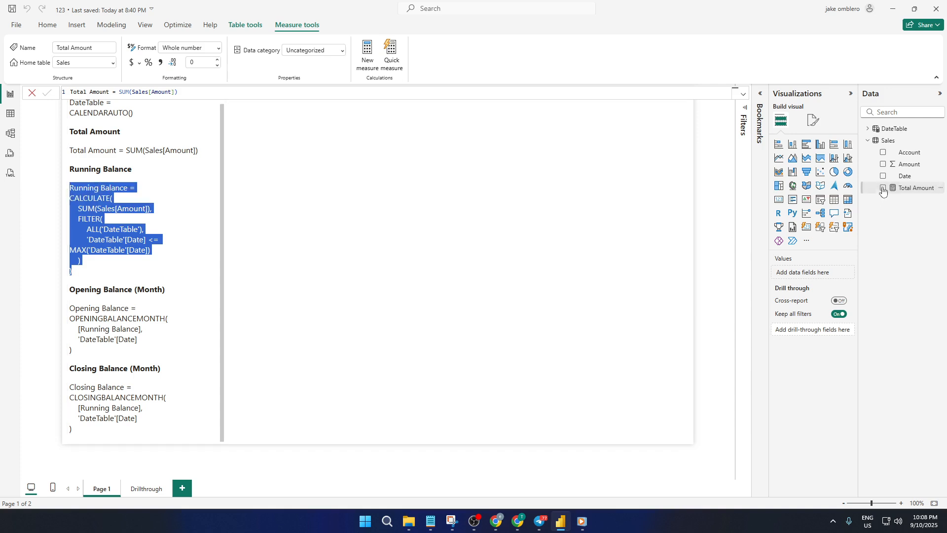
pyautogui.rightClick(893, 143)
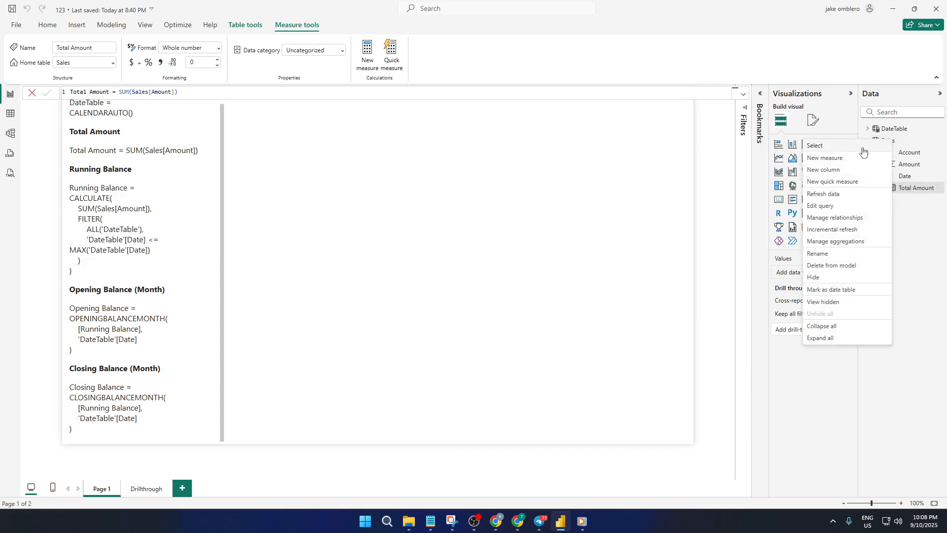
pyautogui.click(840, 160)
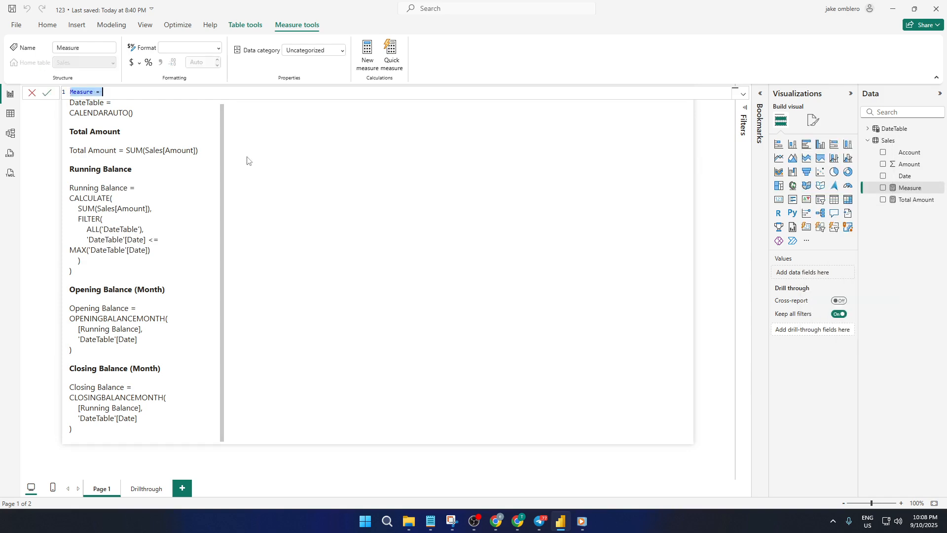
pyautogui.hotkey('ctrl', 'v')
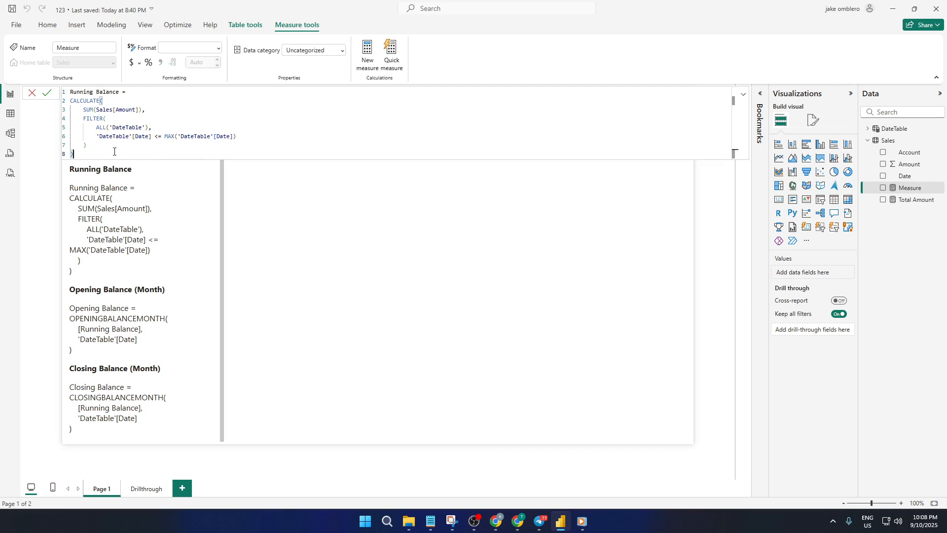
pyautogui.press('Return')
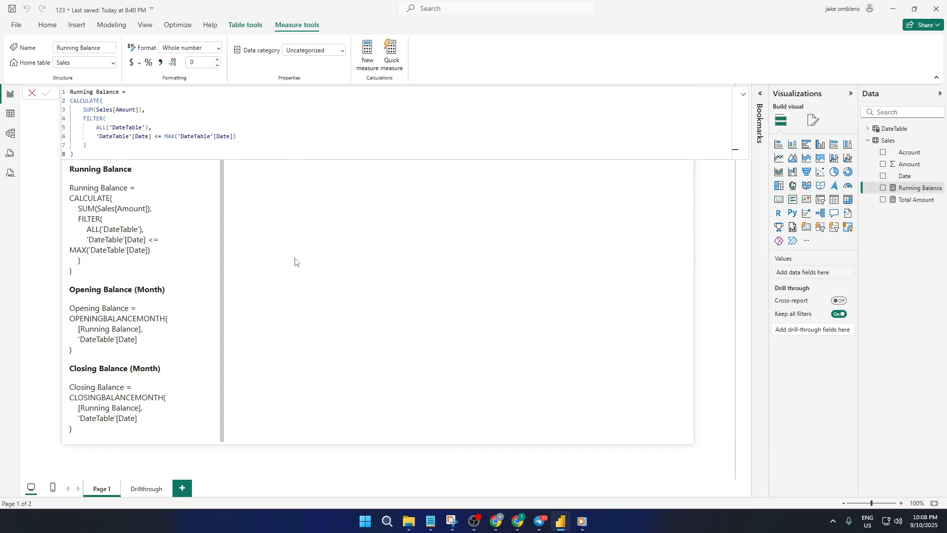
# - Add an Opening Balance measure to Sales using the notes' OPENINGBALANCEMONTH formula on [Running Balance] and 'DateTable'[Date]
pyautogui.click(152, 341)
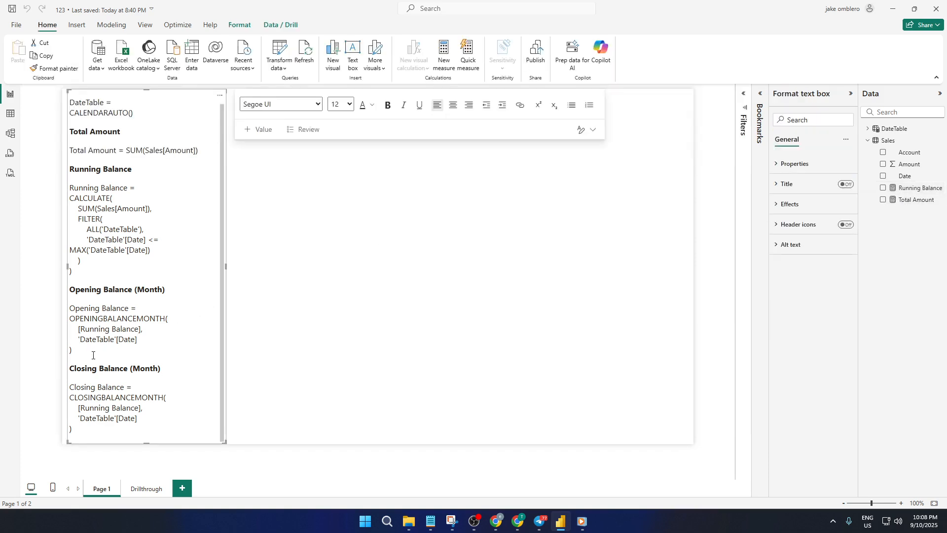
pyautogui.moveTo(86, 356); pyautogui.dragTo(69, 310)
pyautogui.hotkey('ctrl', 'c')
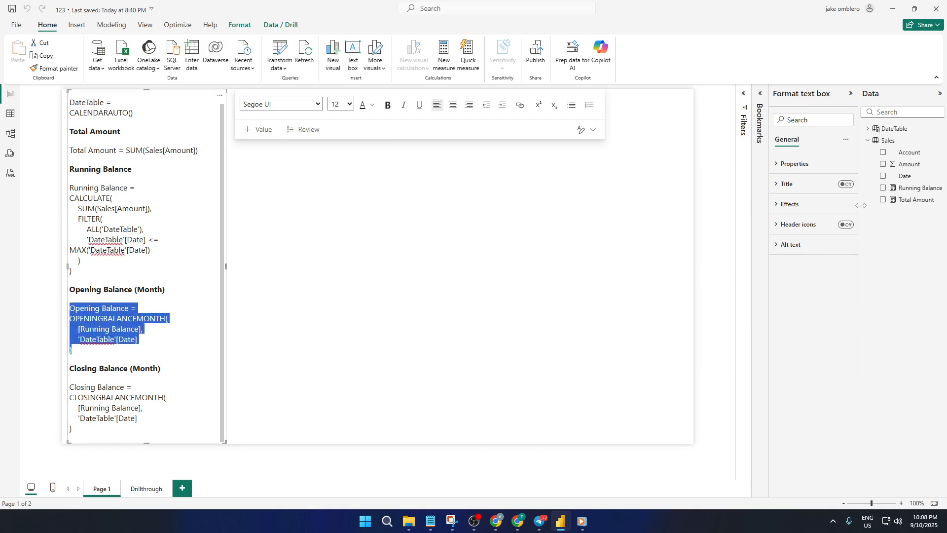
pyautogui.rightClick(900, 144)
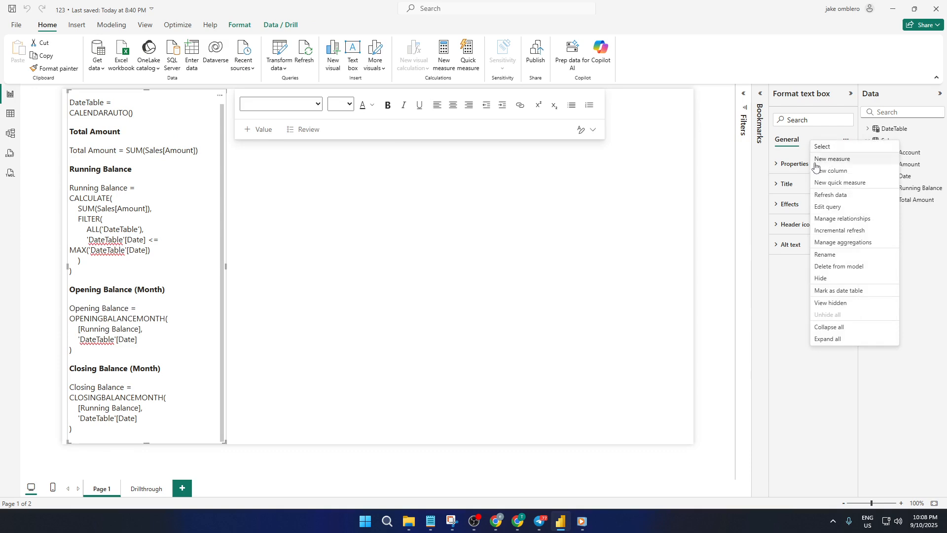
pyautogui.click(785, 165)
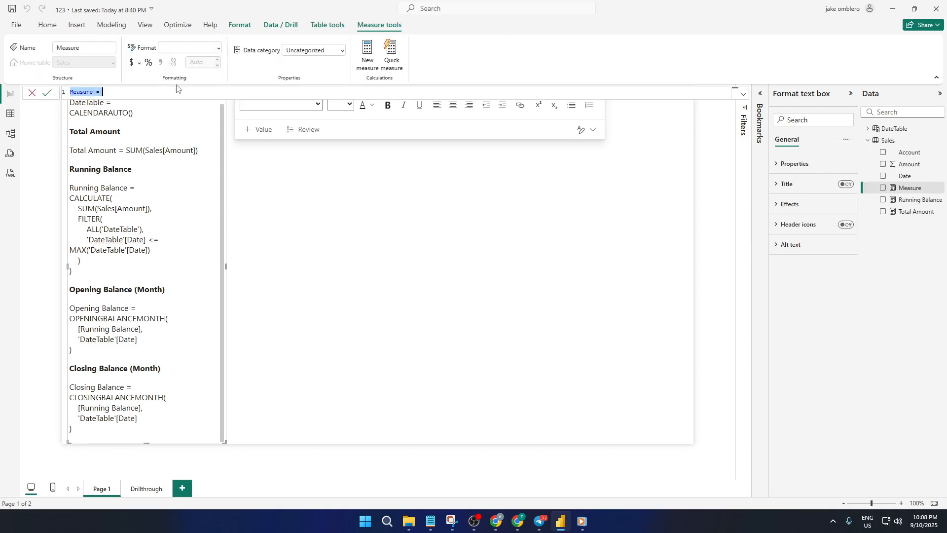
pyautogui.hotkey('ctrl', 'v')
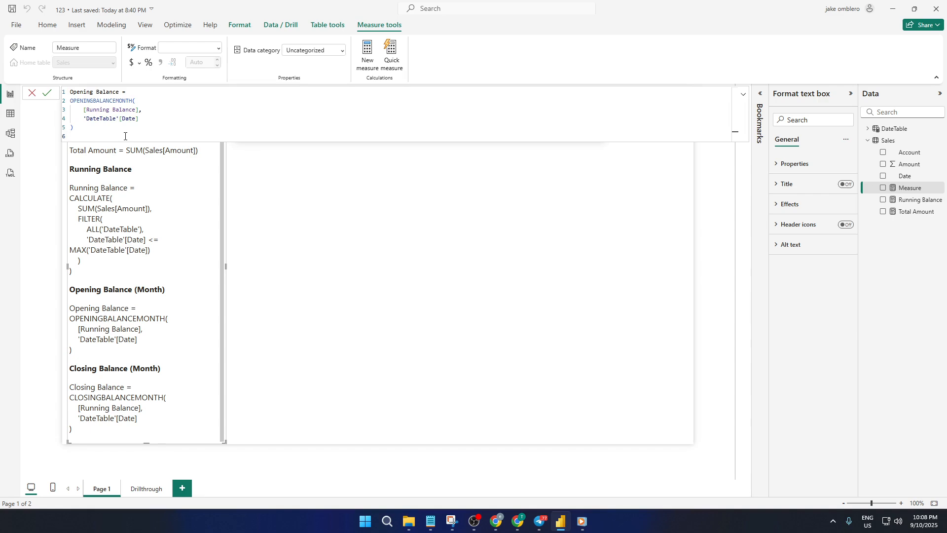
pyautogui.press('Return')
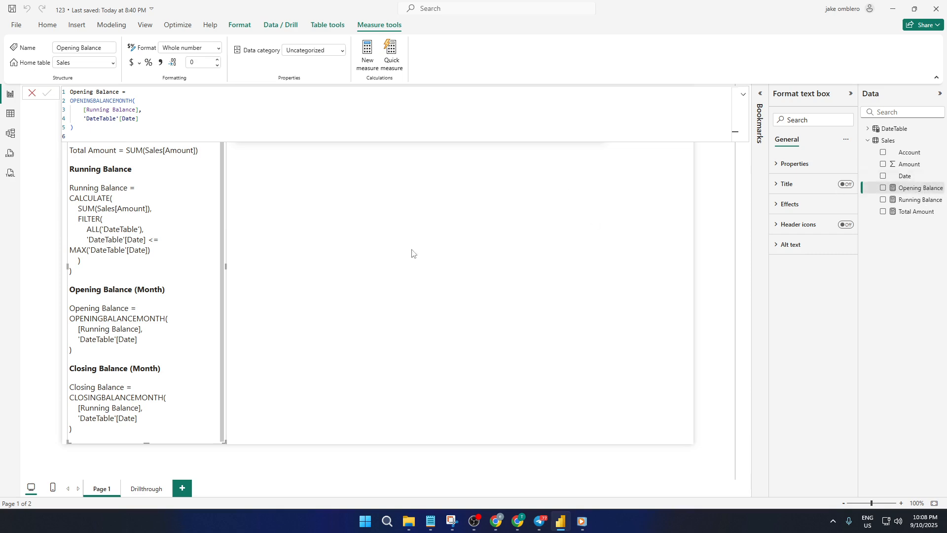
# - Add a Closing Balance measure to Sales using the notes' CLOSINGBALANCEMONTH formula on [Running Balance] and 'DateTable'[Date]
pyautogui.click(303, 305)
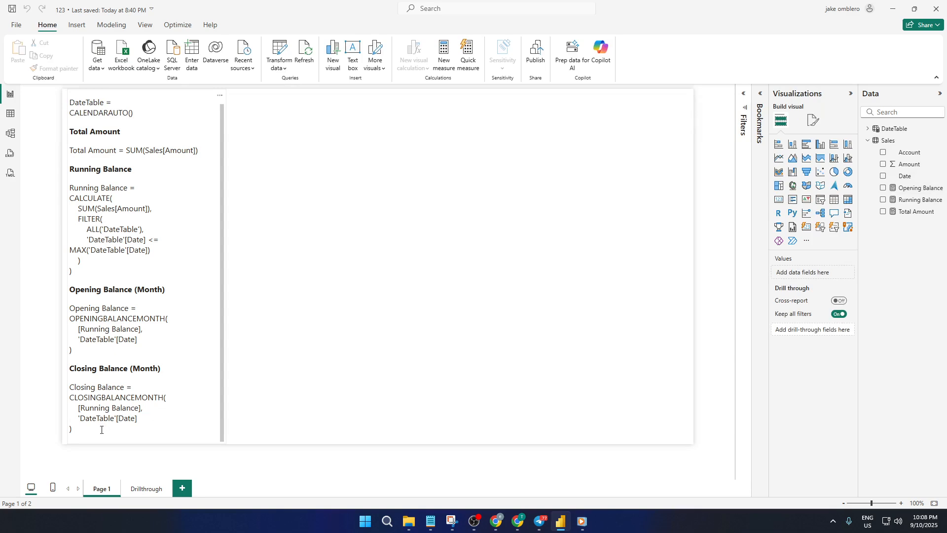
pyautogui.moveTo(101, 430); pyautogui.dragTo(91, 392)
pyautogui.hotkey('ctrl', 'c')
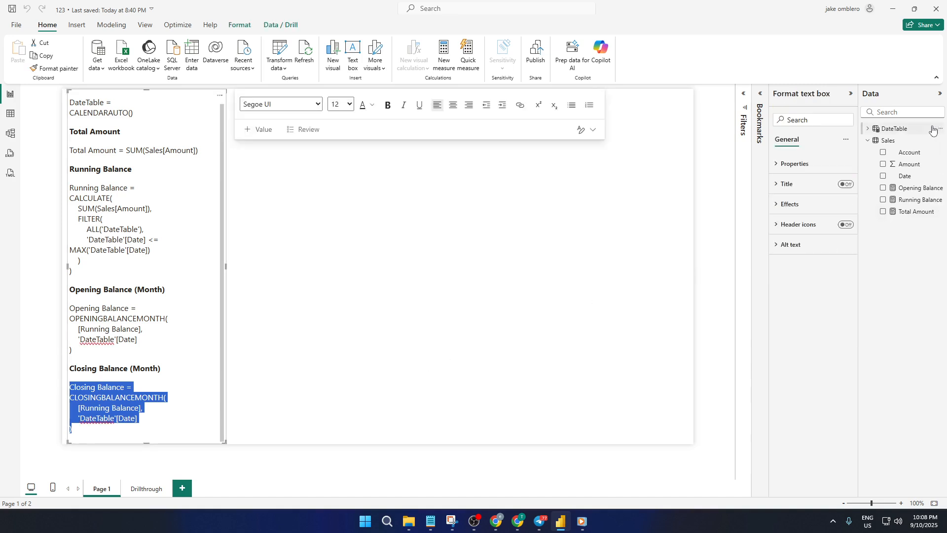
pyautogui.rightClick(892, 134)
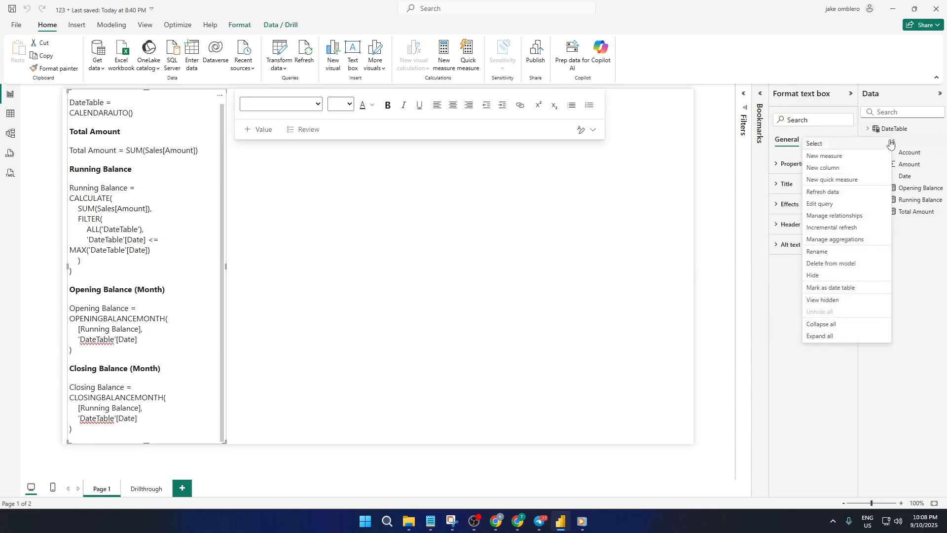
pyautogui.click(840, 159)
pyautogui.hotkey('ctrl', 'v')
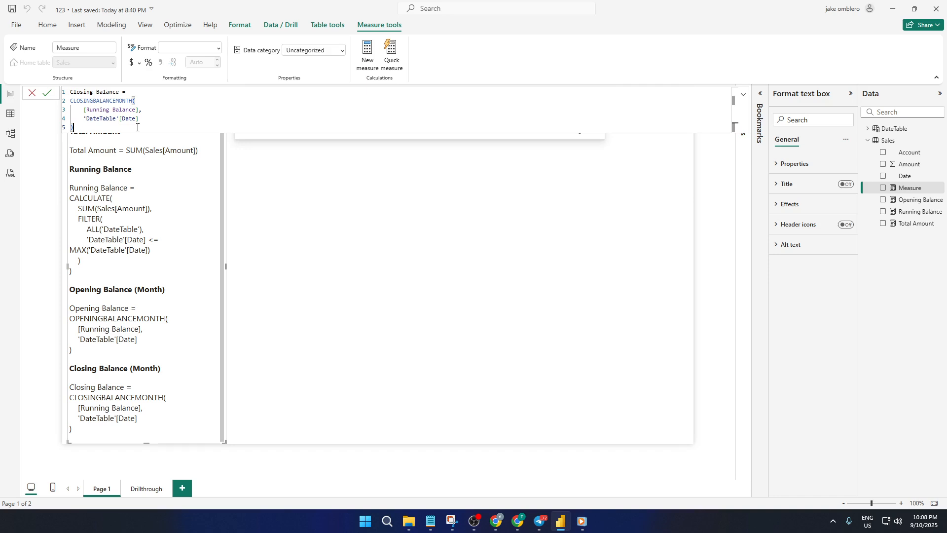
pyautogui.press('Return')
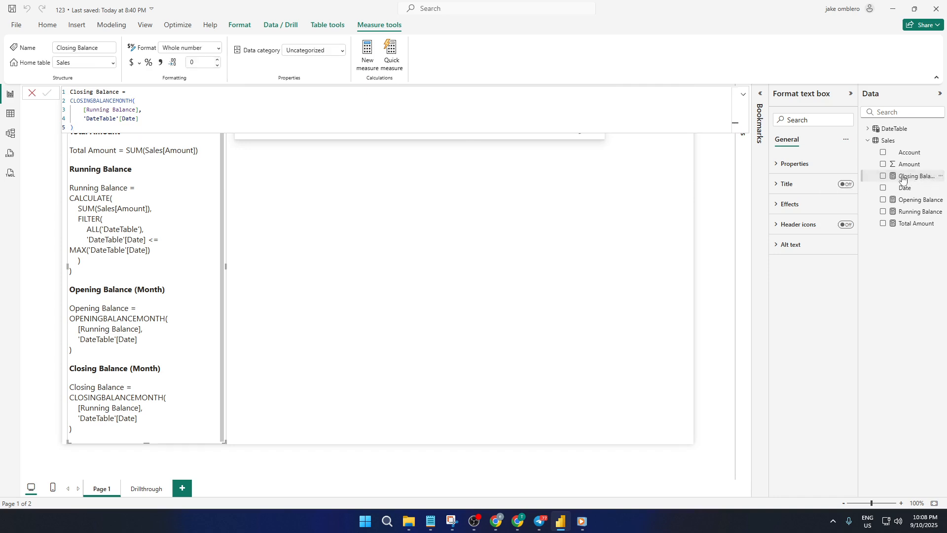
pyautogui.click(533, 260)
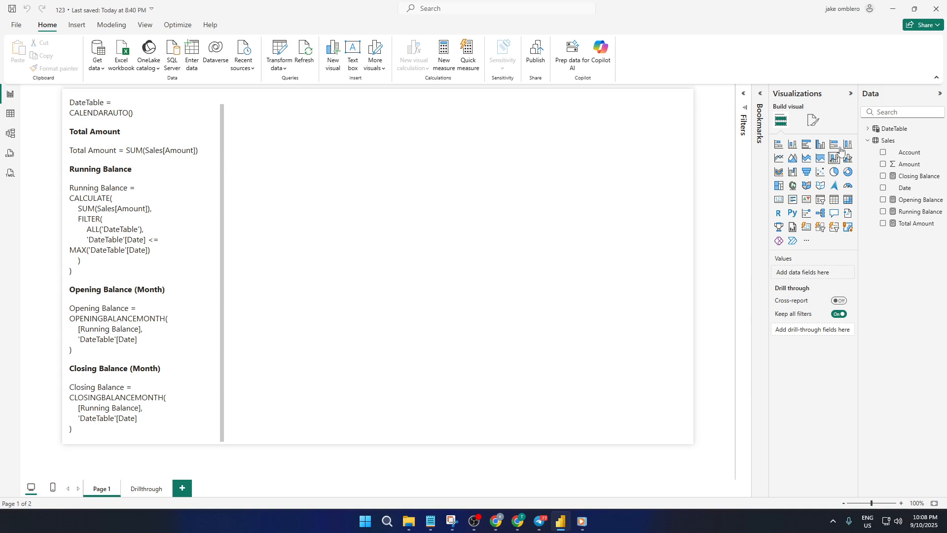
# - Create a table visual from DateTable's Date with Opening Balance, Closing Balance and Total Amount, and widen it to fit all the columns
pyautogui.click(870, 130)
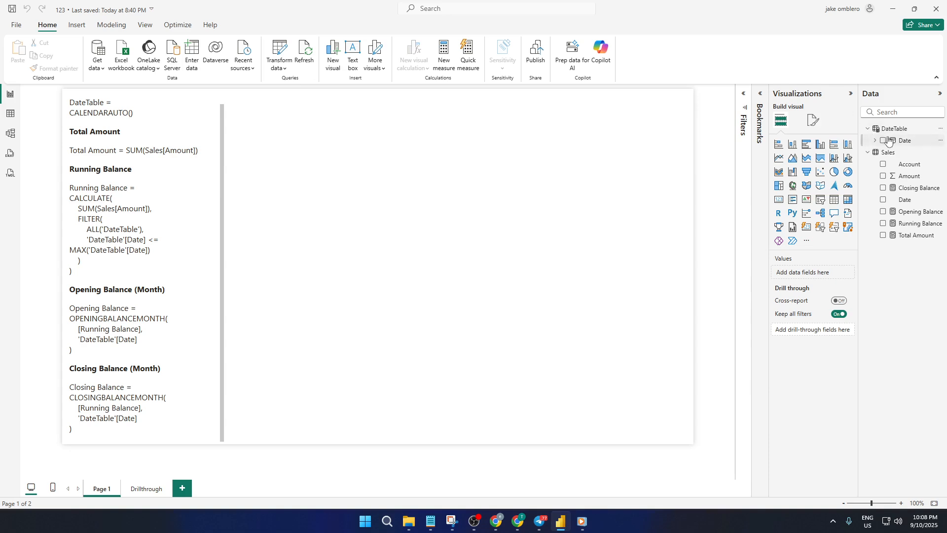
pyautogui.click(883, 141)
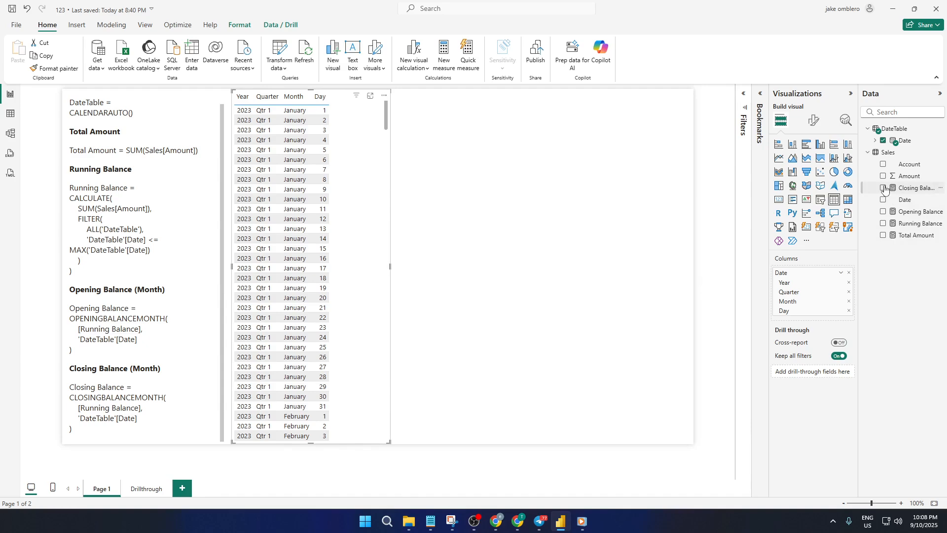
pyautogui.click(883, 211)
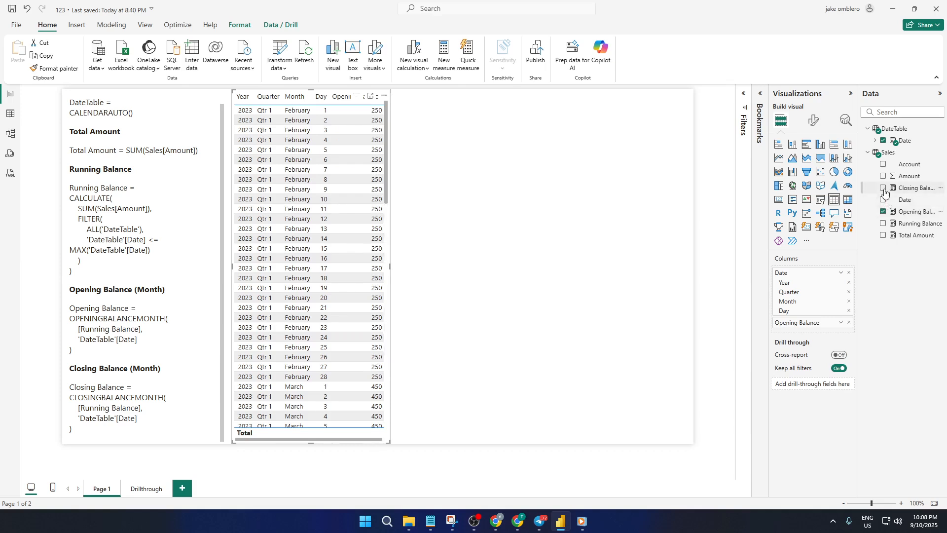
pyautogui.click(884, 189)
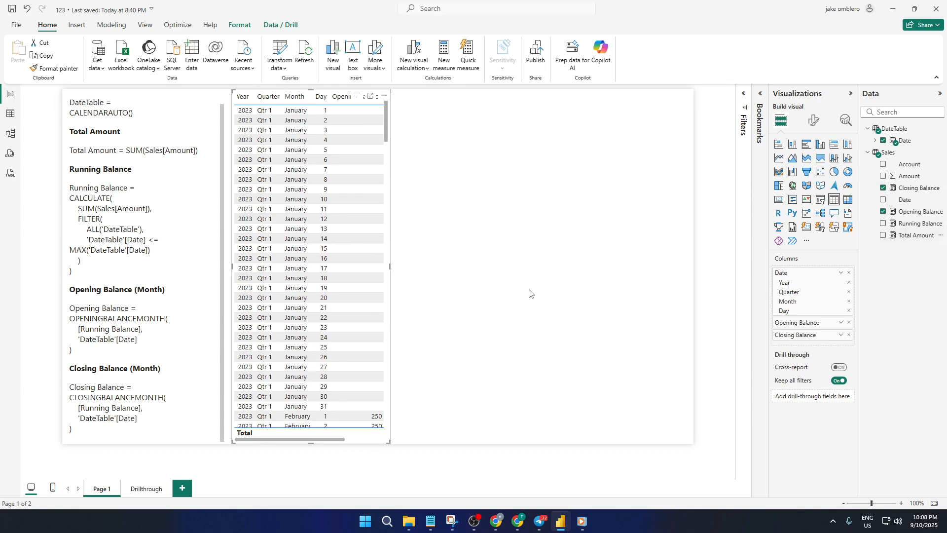
pyautogui.click(884, 236)
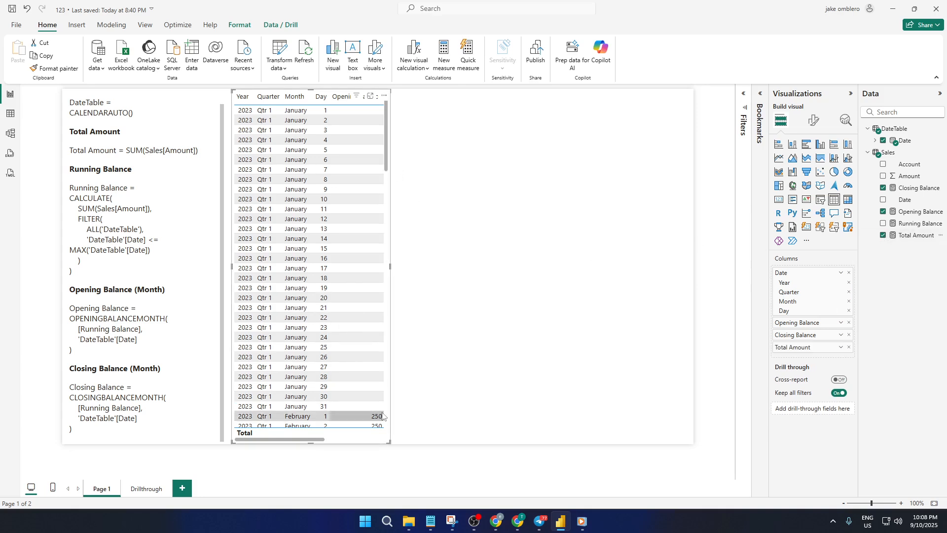
pyautogui.moveTo(388, 442); pyautogui.dragTo(551, 452)
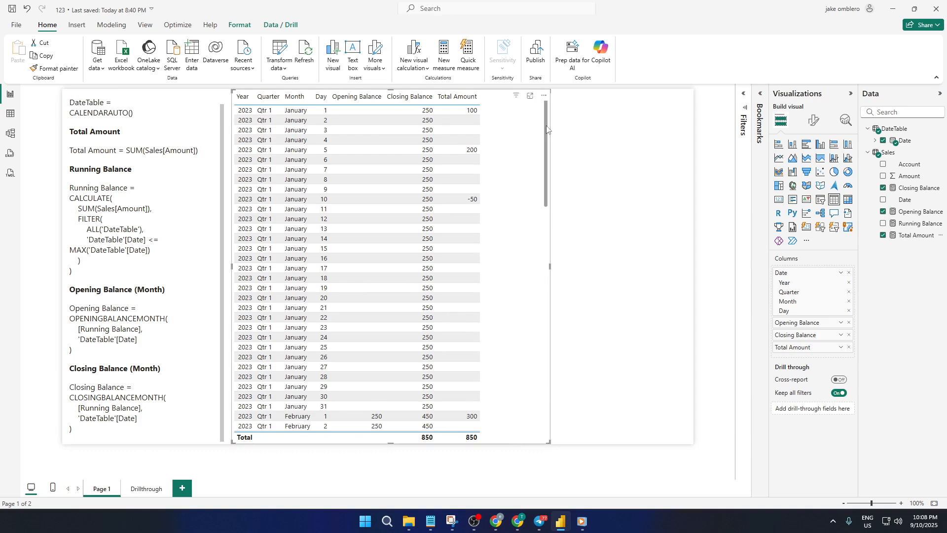